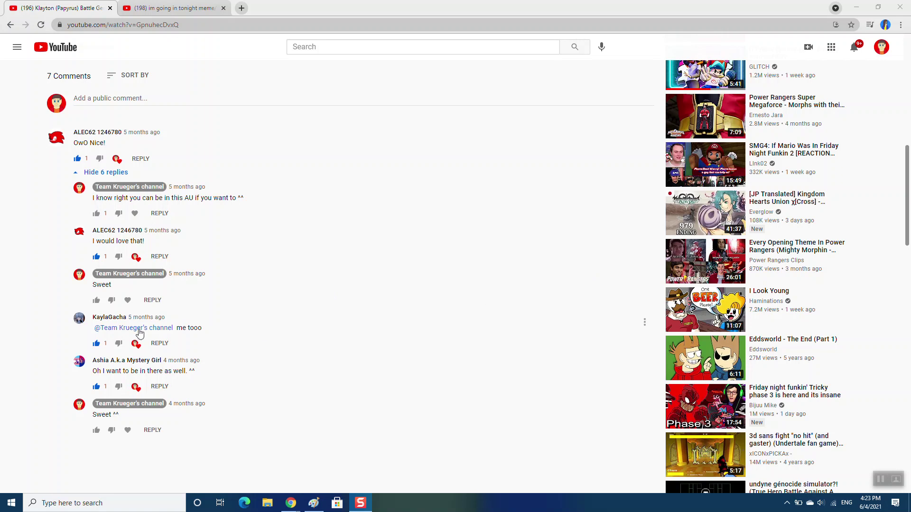
Switch to the browser tab showing the 'im going in tonight meme// Gacha club' video
left_click(178, 9)
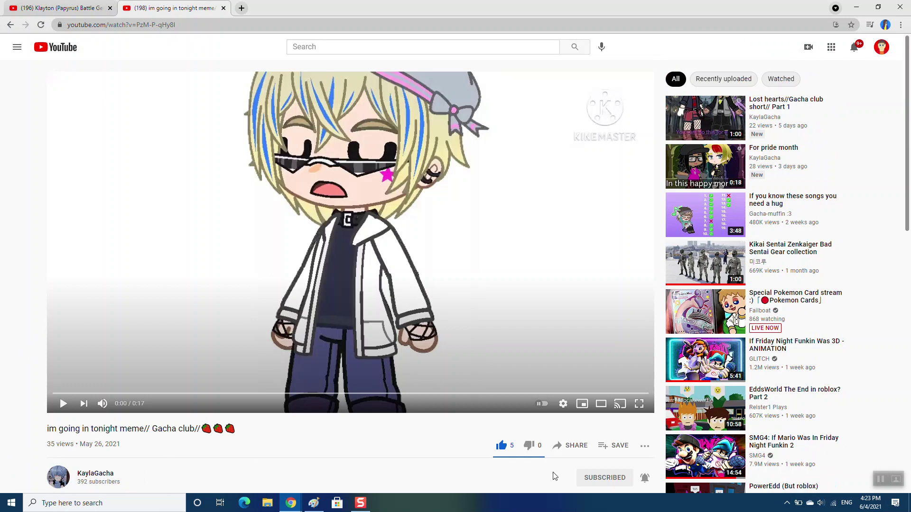
Play the Gacha club video fullscreen to its 0:17 end, then exit fullscreen
key("F11")
key("f")
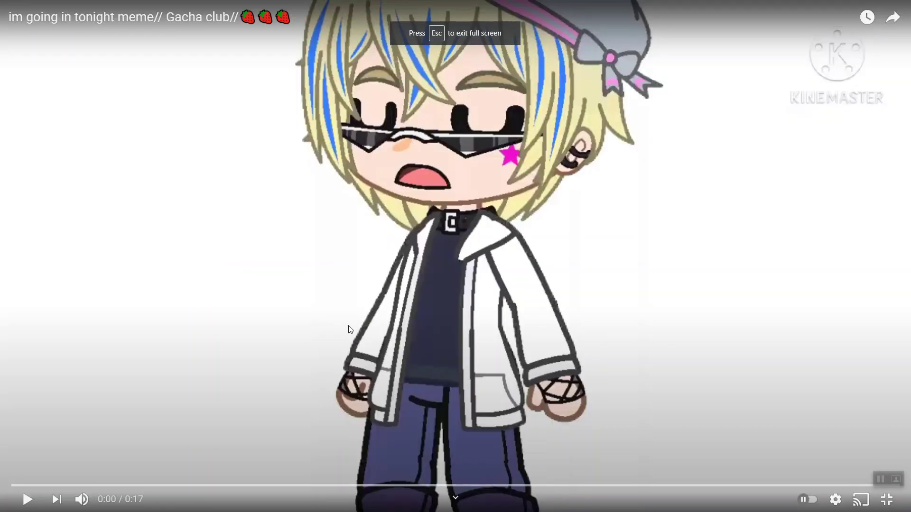
left_click(348, 325)
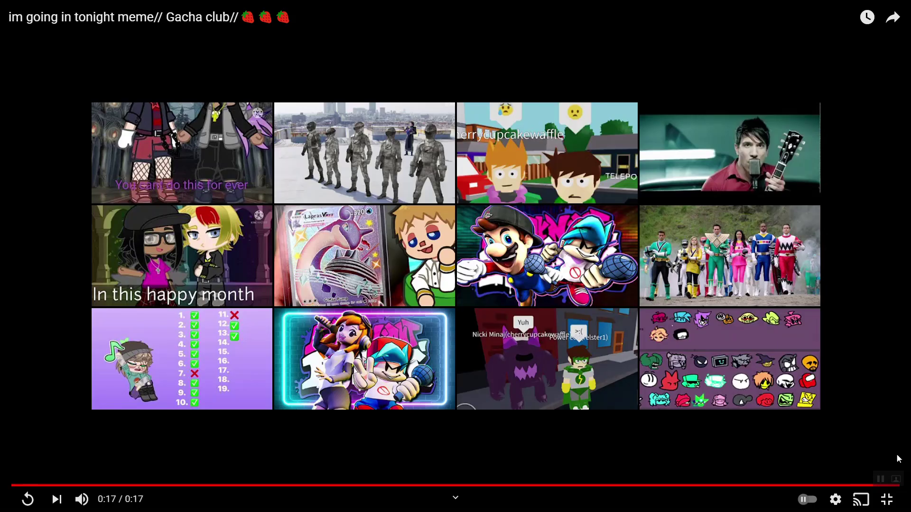
left_click(887, 500)
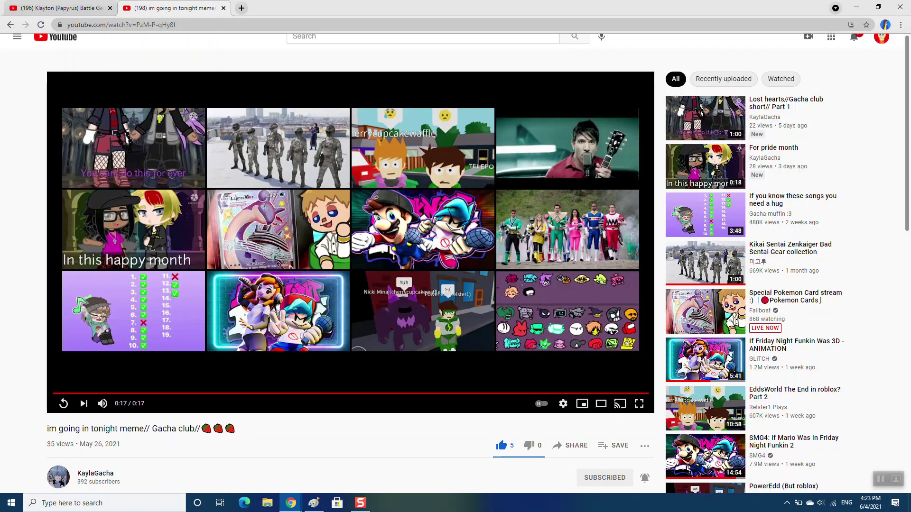